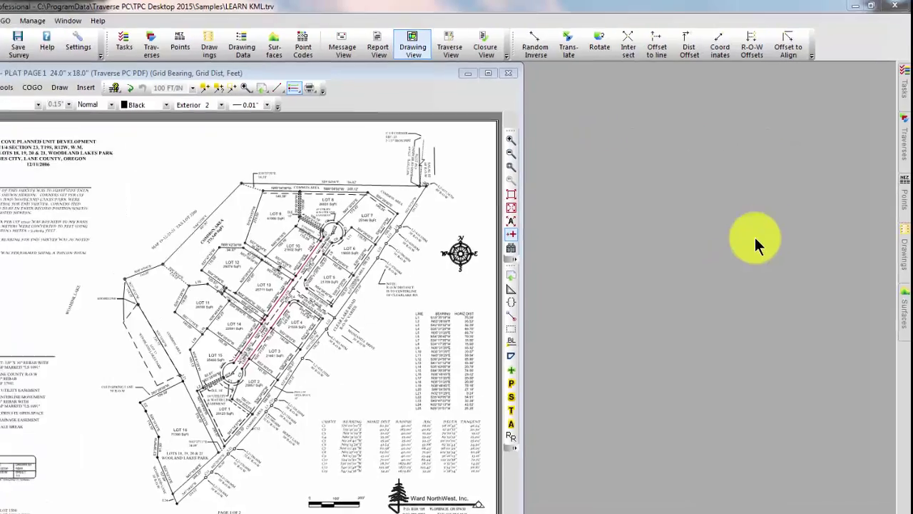
# Step: Turn on the Original Ground surface so its magenta contours appear over the LEARN KML.trv plat
pyautogui.click(902, 93)
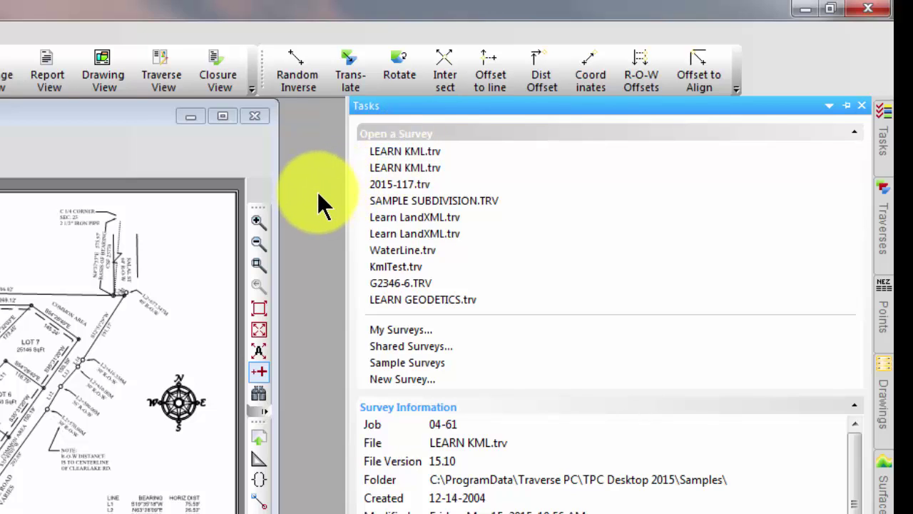
pyautogui.click(54, 122)
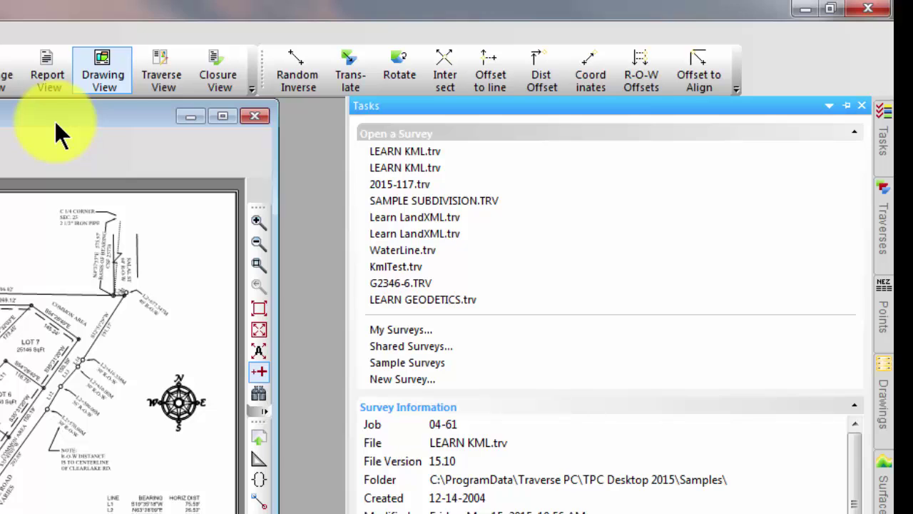
pyautogui.click(885, 480)
pyautogui.click(359, 170)
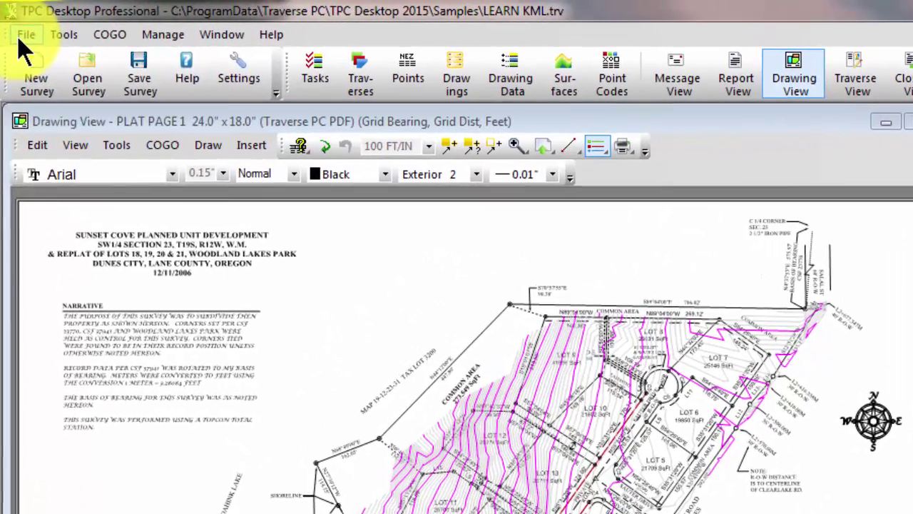
# Step: Start a survey export without saving, keep Google KML as the format, and accept its KML options
pyautogui.click(21, 37)
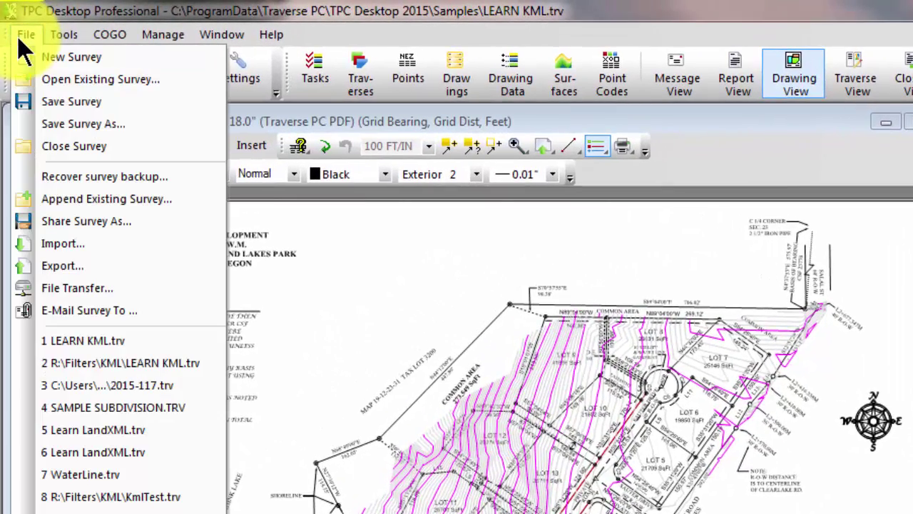
pyautogui.click(64, 270)
pyautogui.click(327, 241)
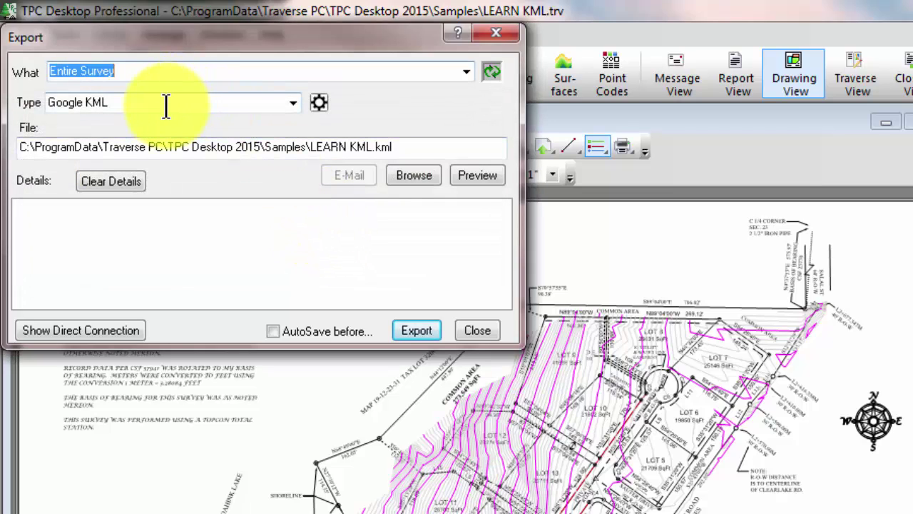
pyautogui.click(292, 103)
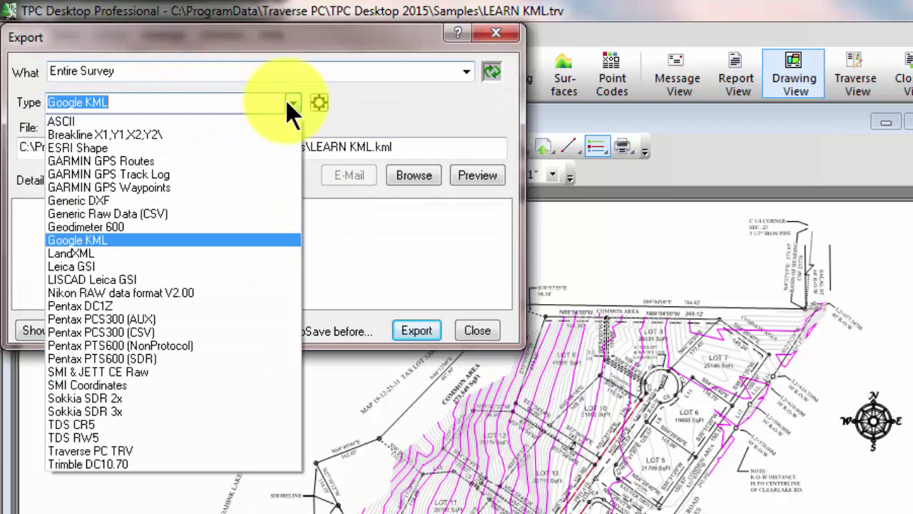
pyautogui.click(153, 240)
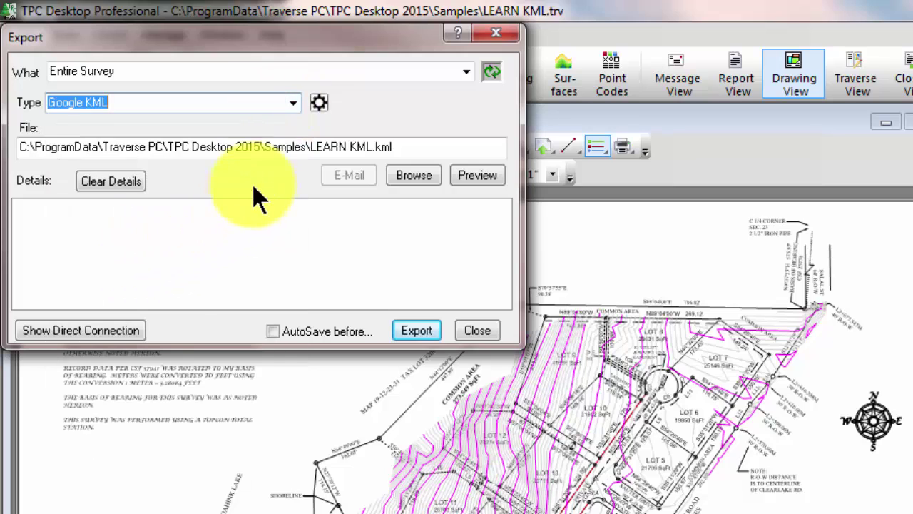
pyautogui.click(319, 104)
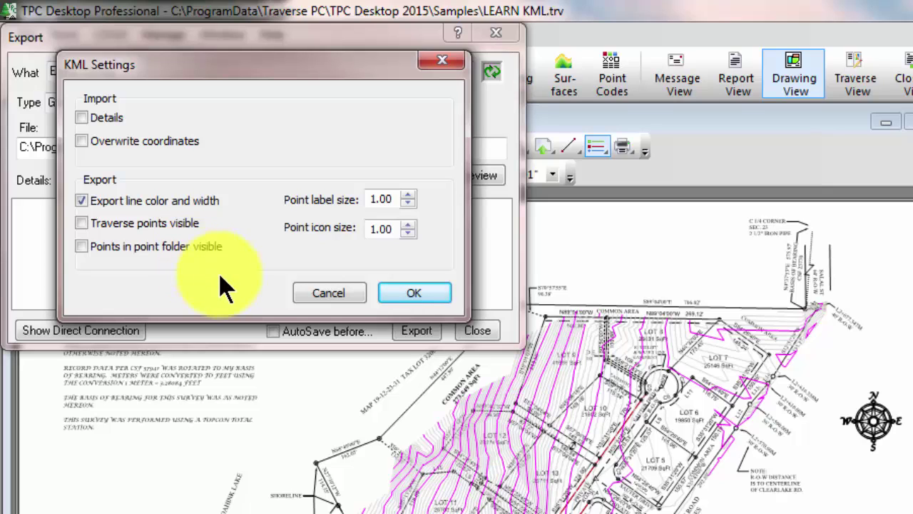
pyautogui.click(417, 294)
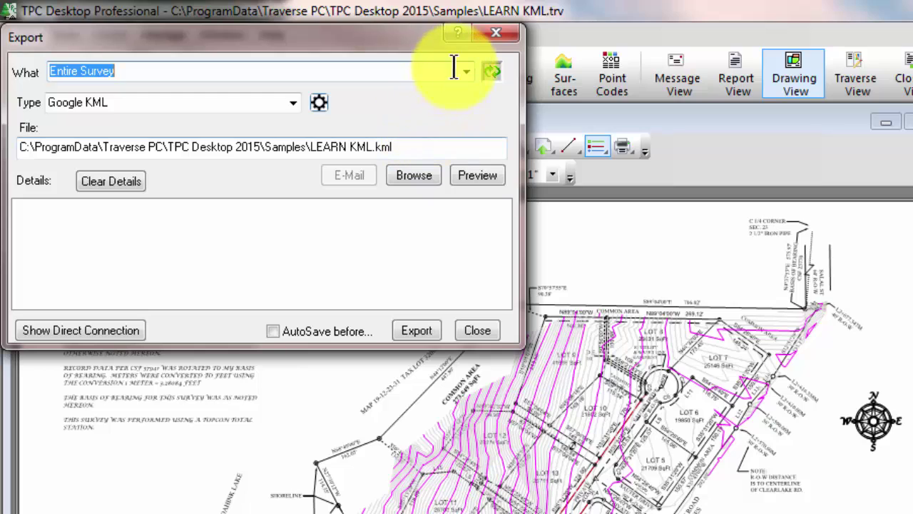
# Step: Export Entire Drawing: PLAT PAGE 1 over LEARN KML.kml and preview it in Google Earth
pyautogui.click(467, 72)
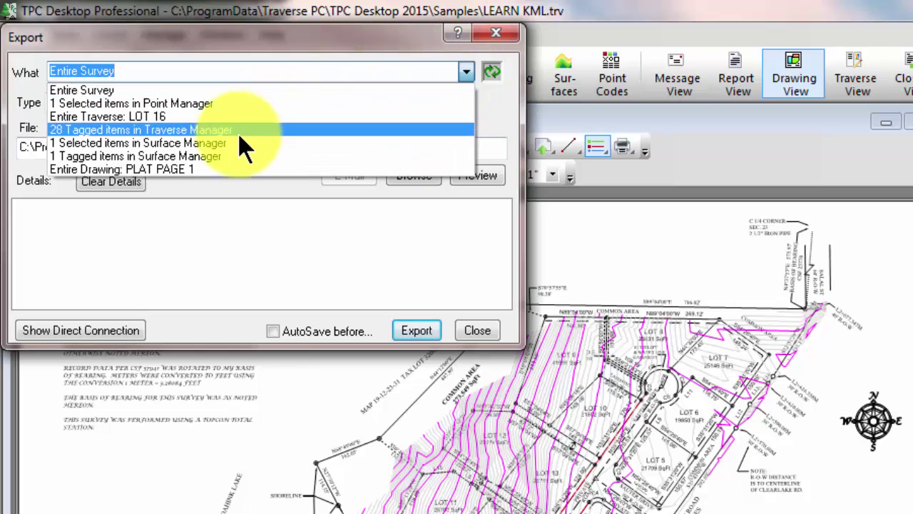
pyautogui.click(175, 172)
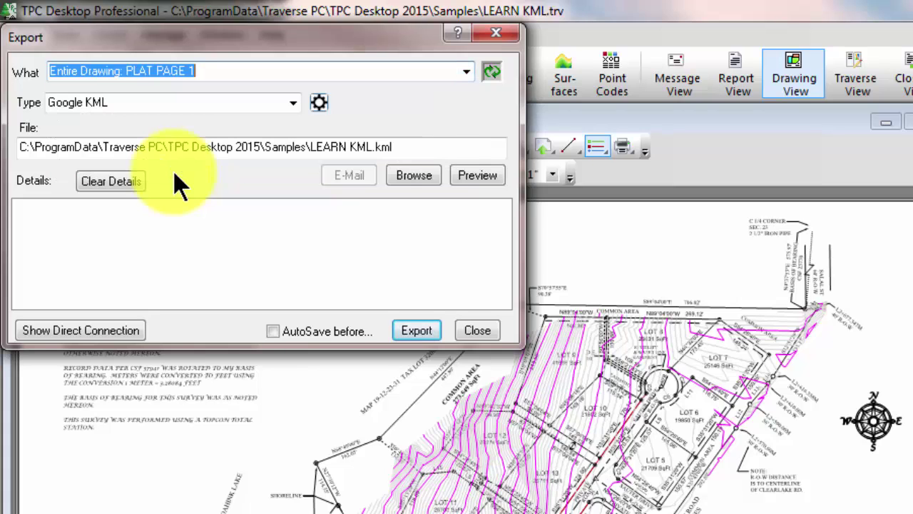
pyautogui.click(418, 330)
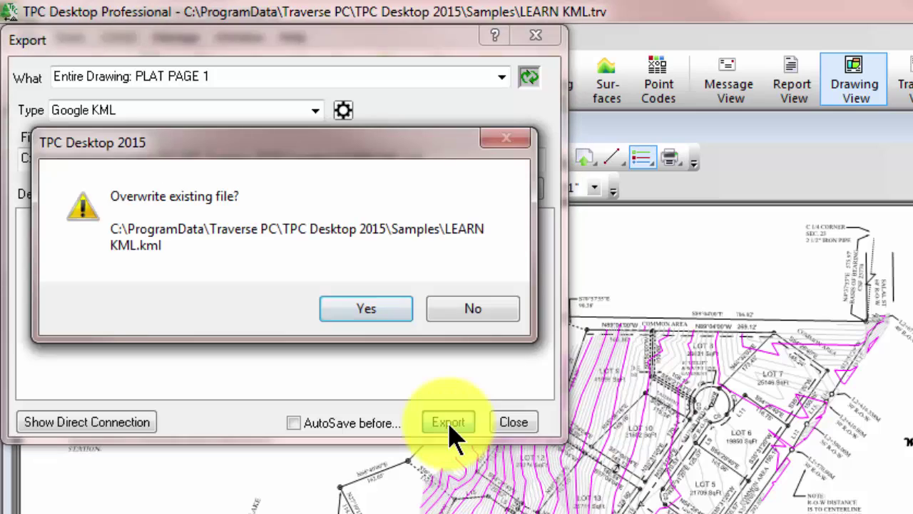
pyautogui.click(365, 307)
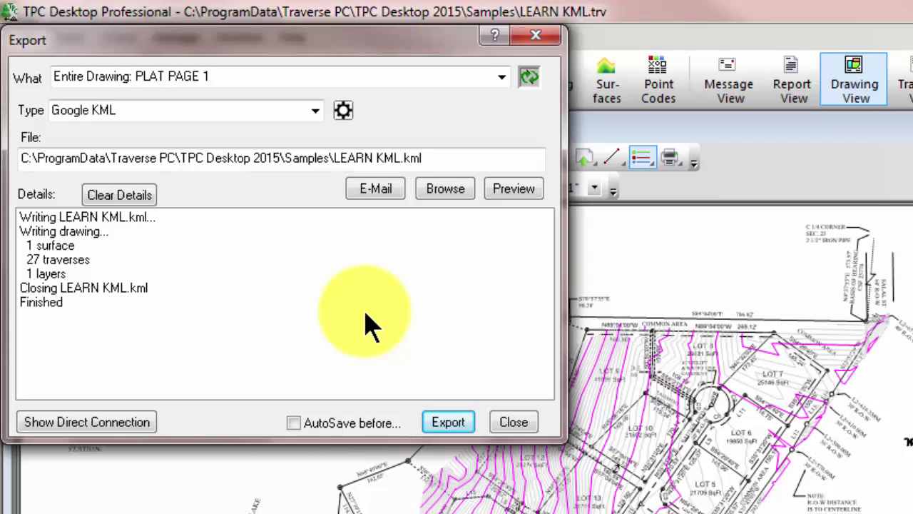
pyautogui.click(515, 192)
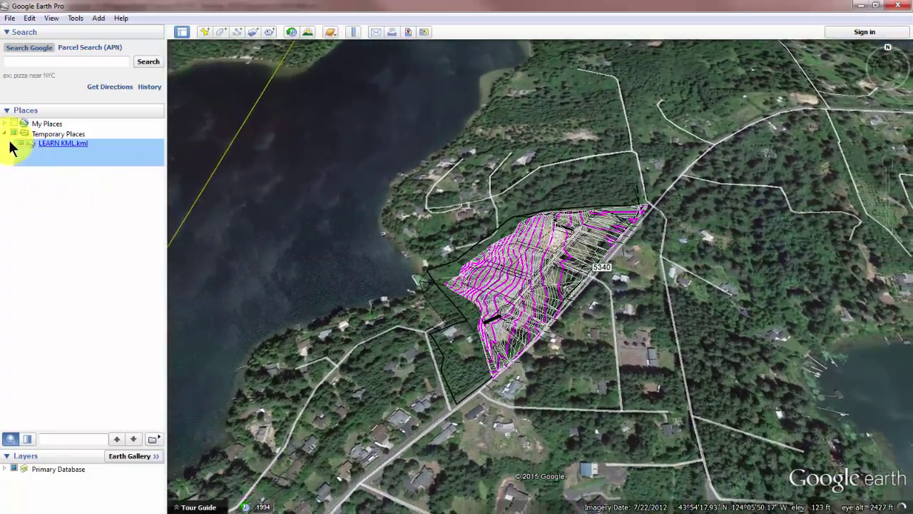
# Step: Expand LEARN KML.kml, turn on its Points folder, and zoom onto the subdivision
pyautogui.click(13, 145)
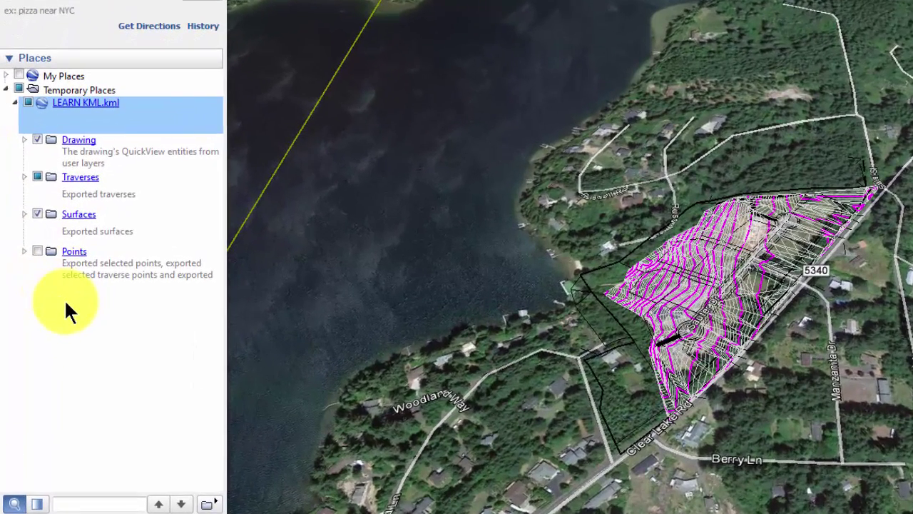
pyautogui.click(37, 251)
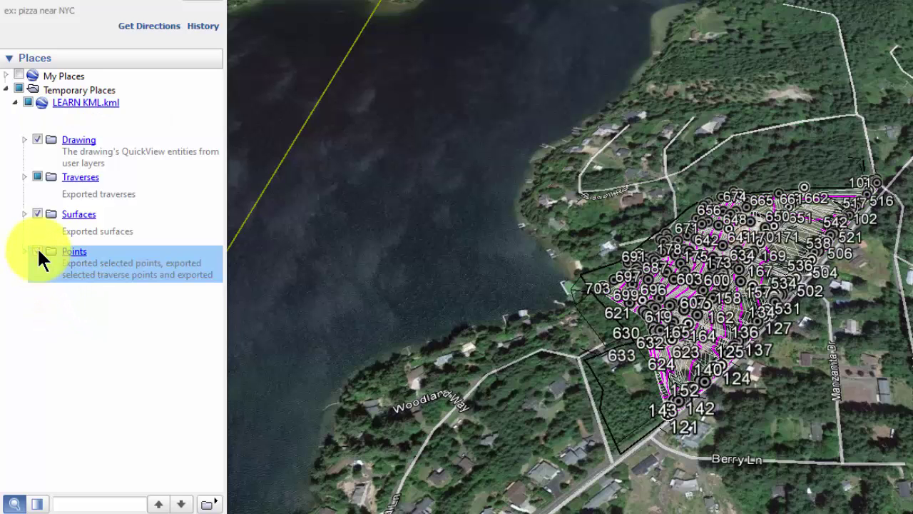
pyautogui.moveTo(573, 377); pyautogui.dragTo(371, 452)
pyautogui.scroll(5, 478, 458)
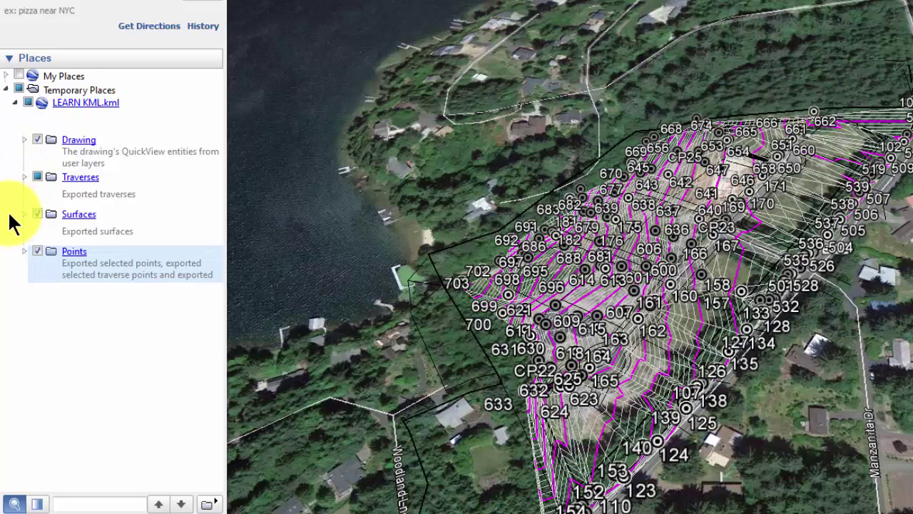
pyautogui.click(25, 140)
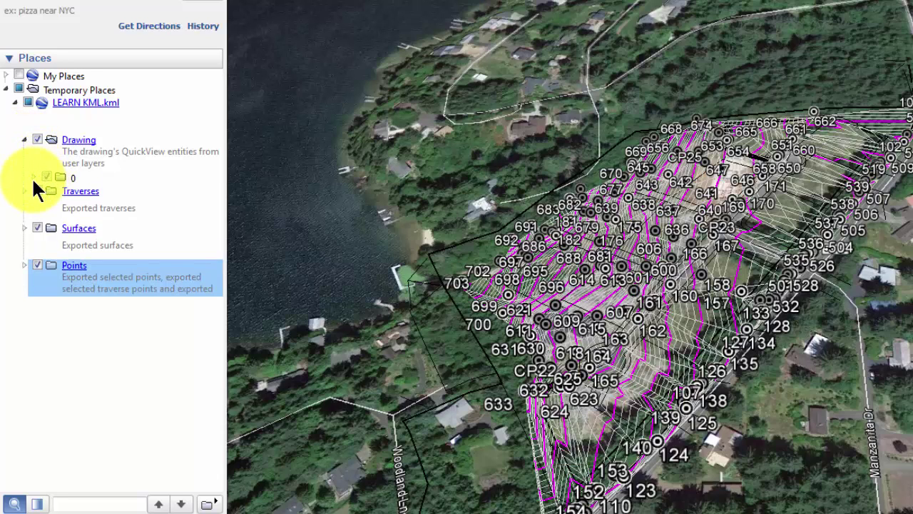
pyautogui.click(25, 140)
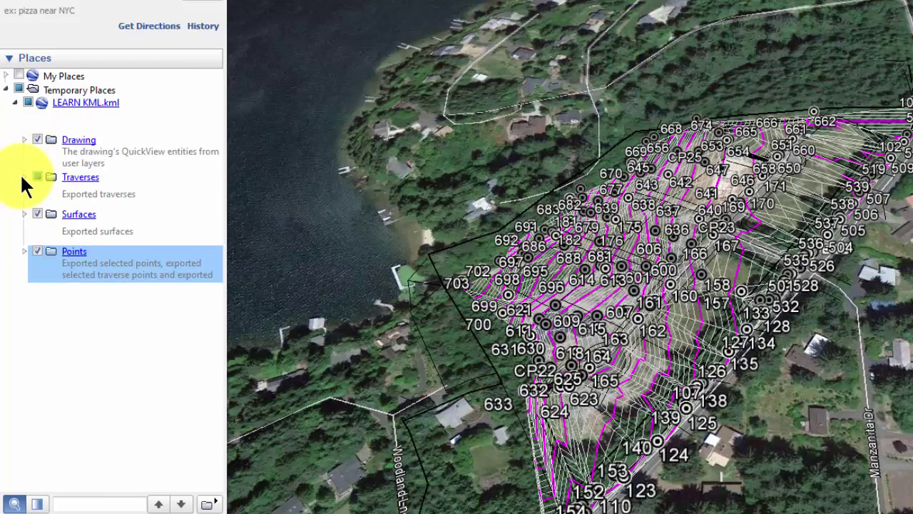
pyautogui.click(25, 178)
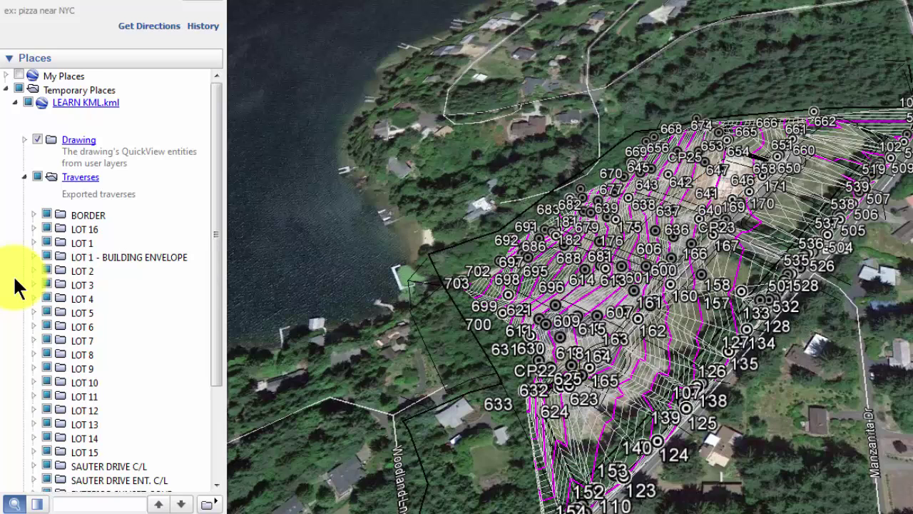
pyautogui.click(24, 177)
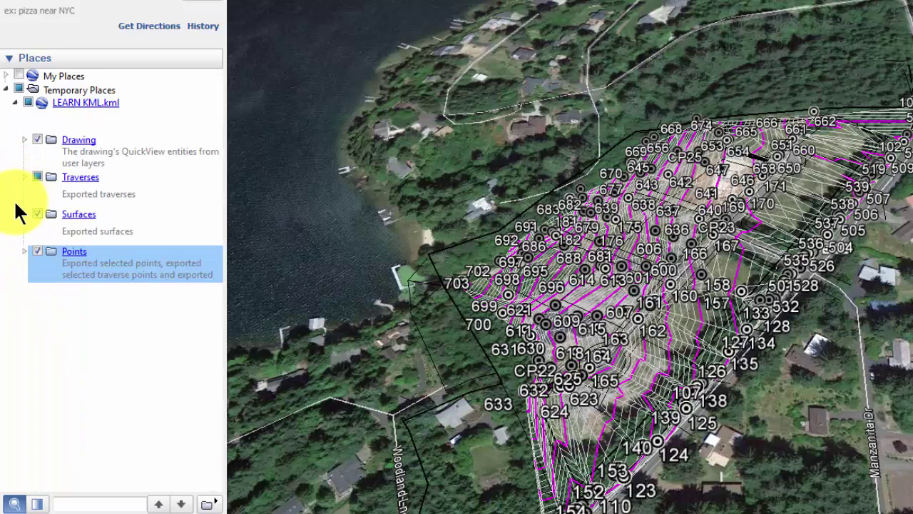
pyautogui.click(24, 214)
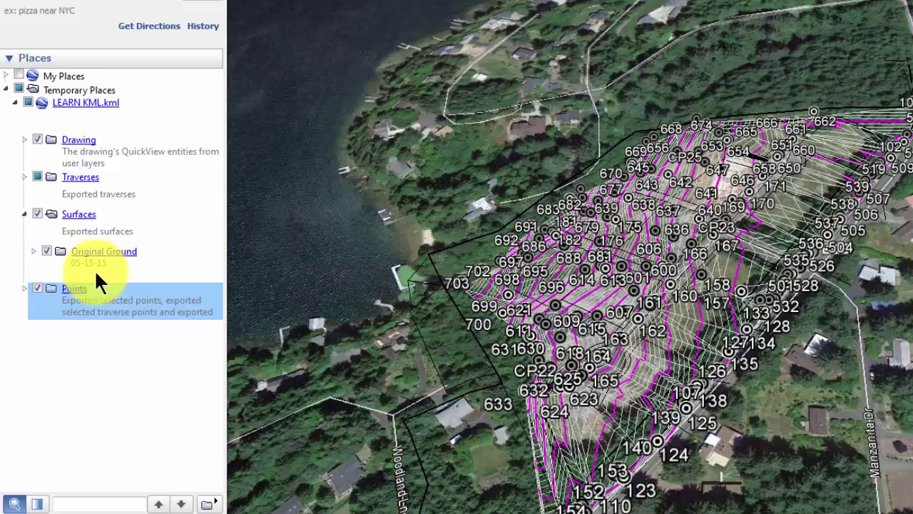
pyautogui.click(24, 214)
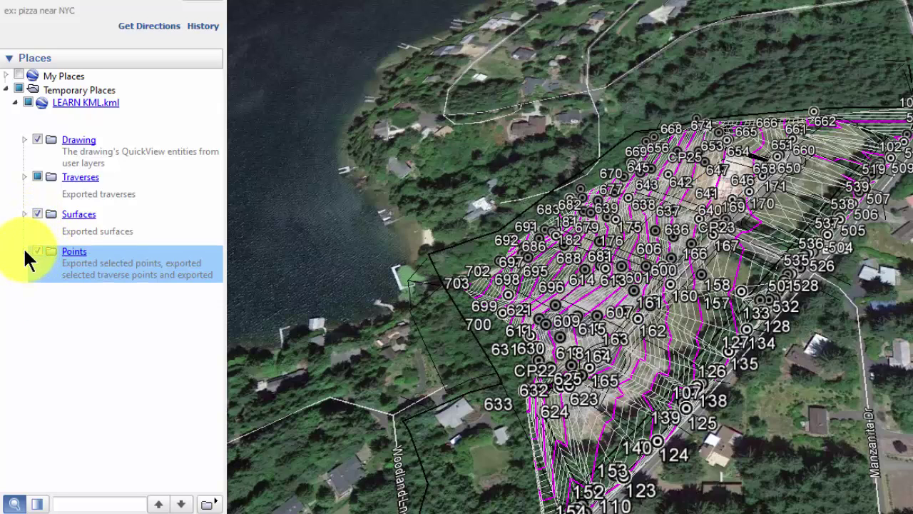
pyautogui.click(24, 251)
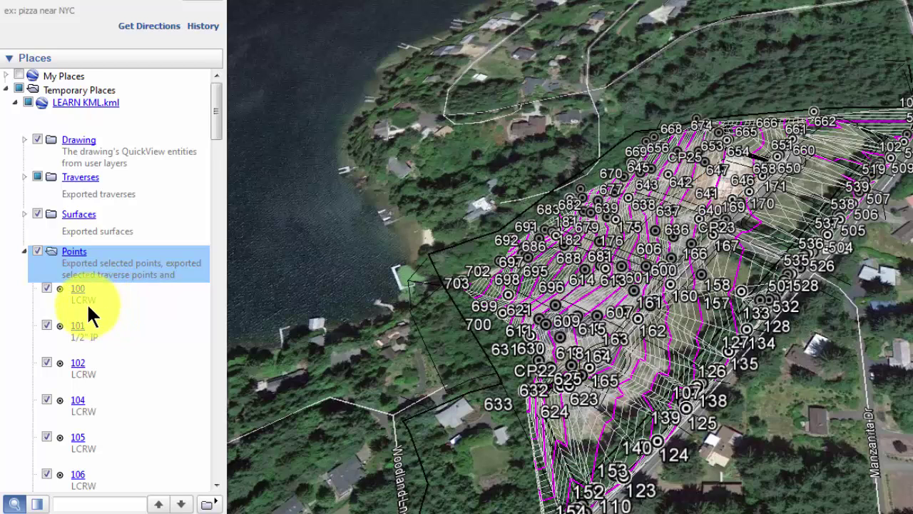
pyautogui.click(25, 252)
pyautogui.click(25, 214)
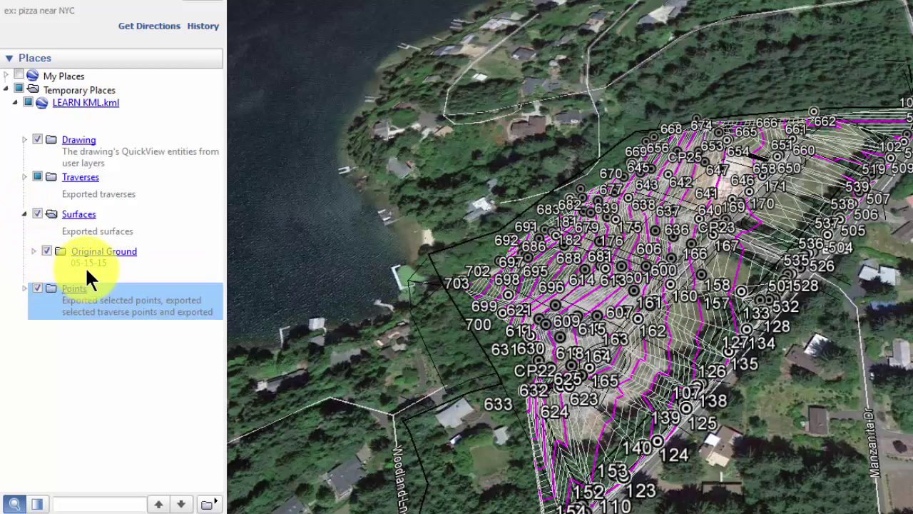
pyautogui.click(23, 214)
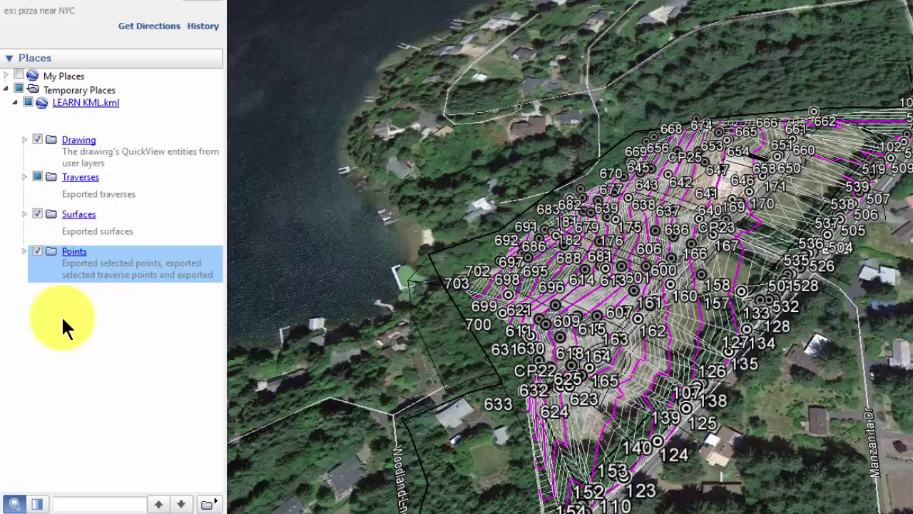
# Step: Turn off the Points and Surfaces layers in the Places panel
pyautogui.click(37, 252)
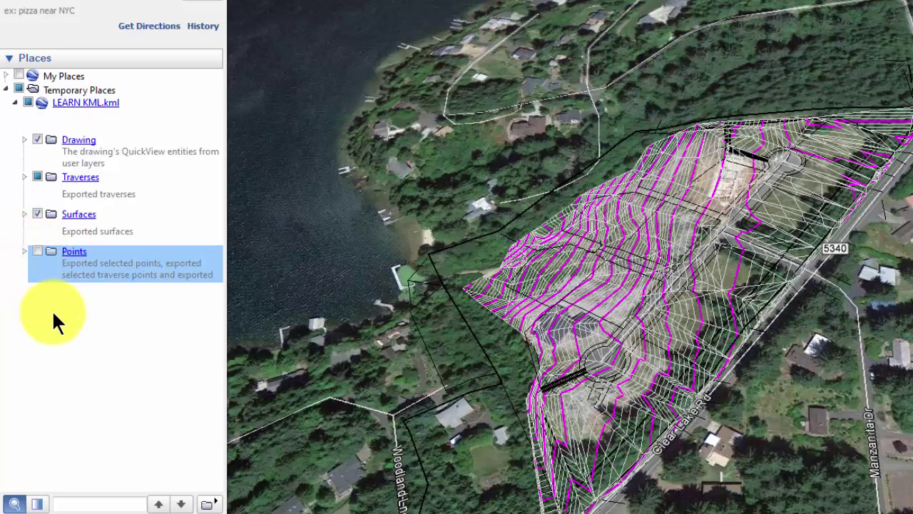
pyautogui.click(38, 214)
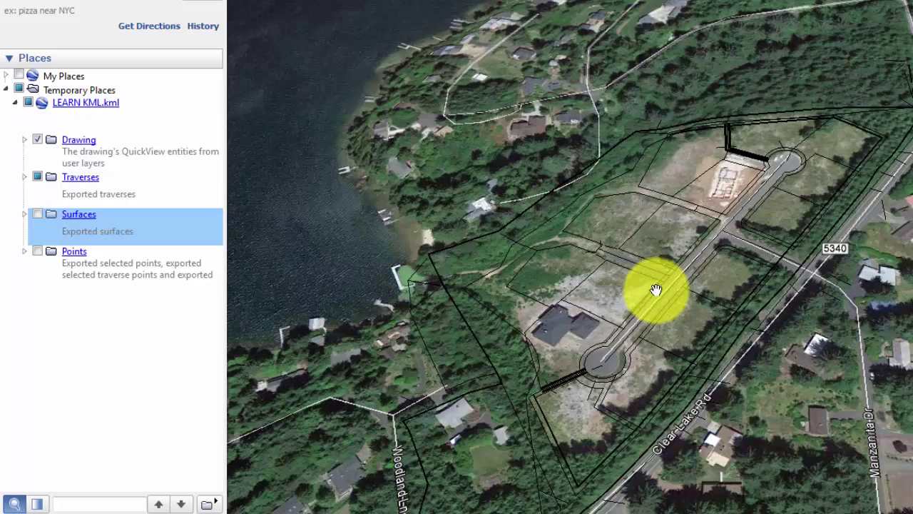
# Step: Zoom in on the lots along Sauter Dr and expand the Traverses folder to list each traverse
pyautogui.doubleClick(684, 167)
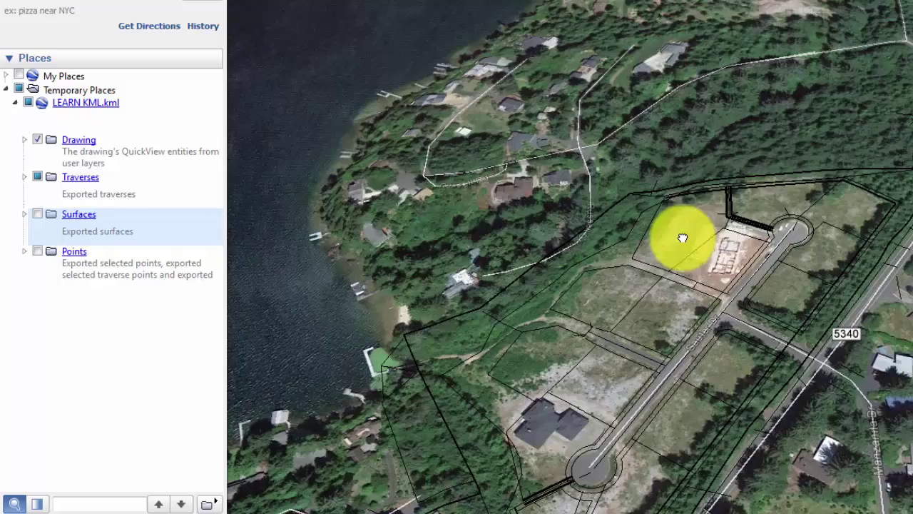
pyautogui.doubleClick(680, 237)
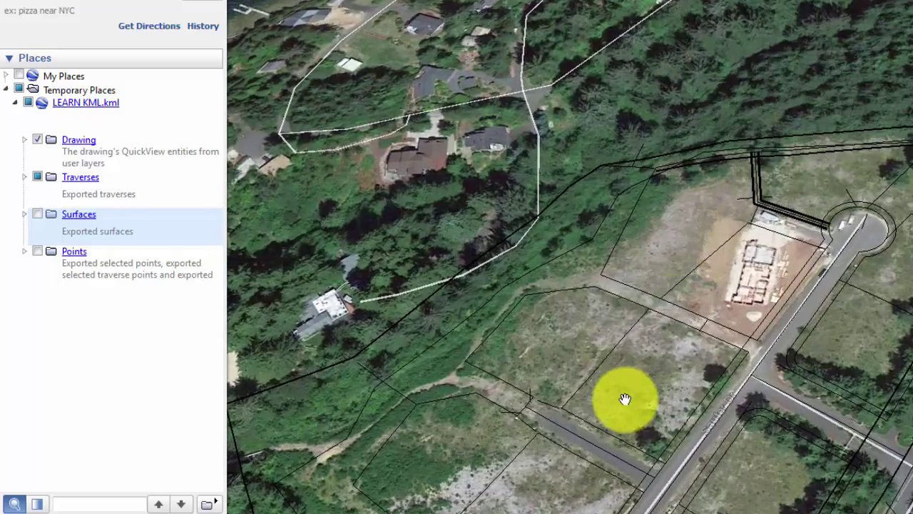
pyautogui.moveTo(621, 398); pyautogui.dragTo(675, 297)
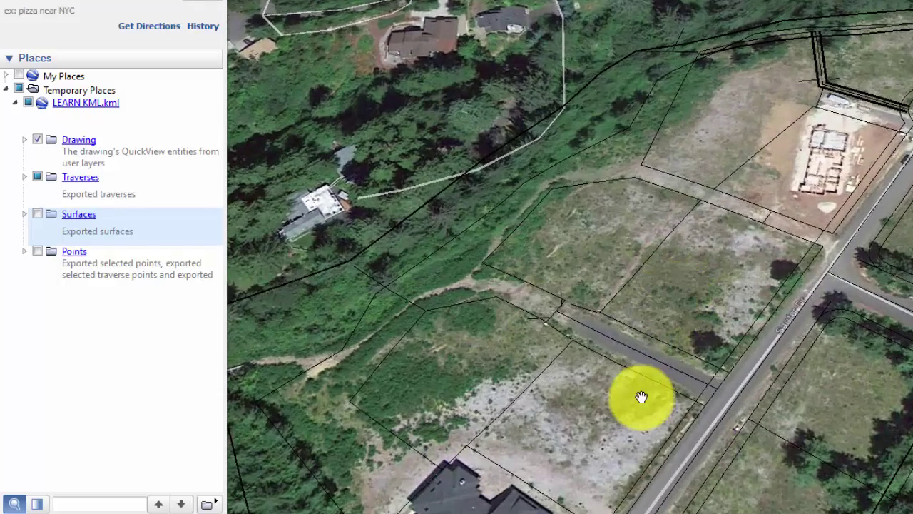
pyautogui.moveTo(642, 398); pyautogui.dragTo(659, 303)
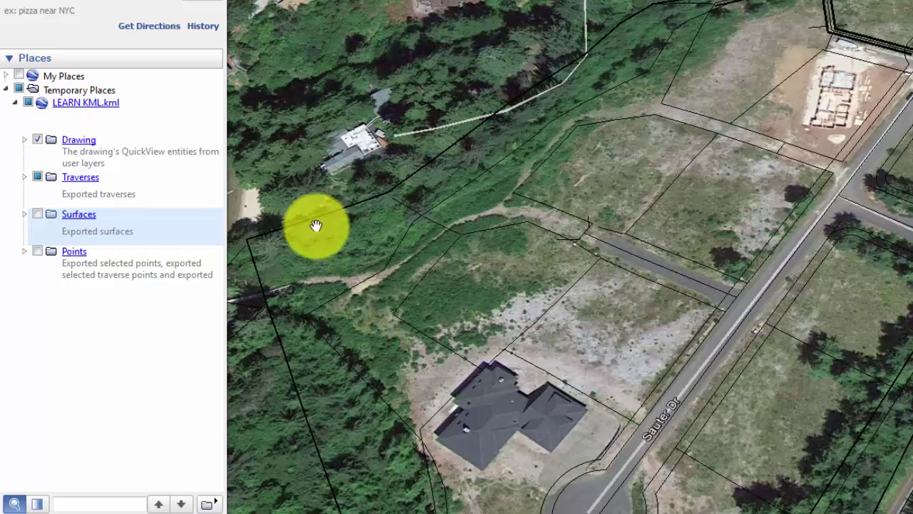
pyautogui.click(24, 177)
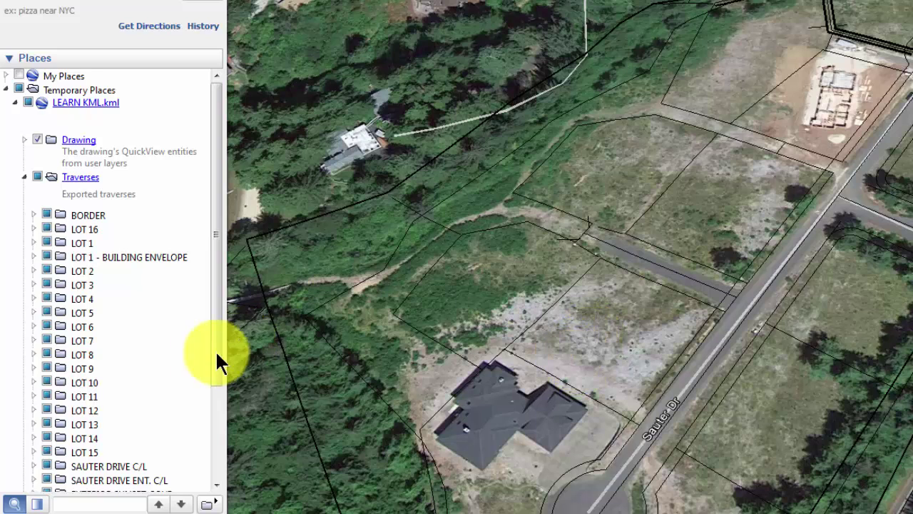
# Step: Show the LOT 14 and LOT 15 traverse points and open point 10055's data balloon
pyautogui.click(33, 437)
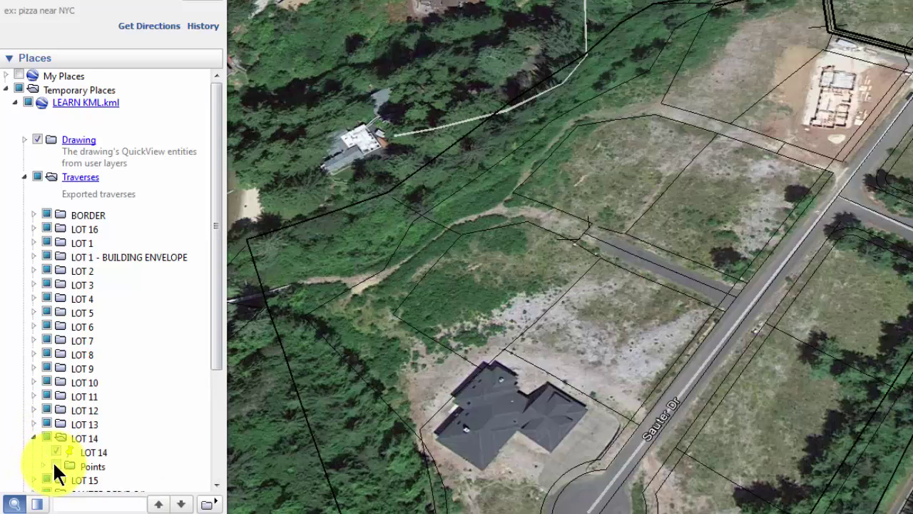
pyautogui.click(54, 461)
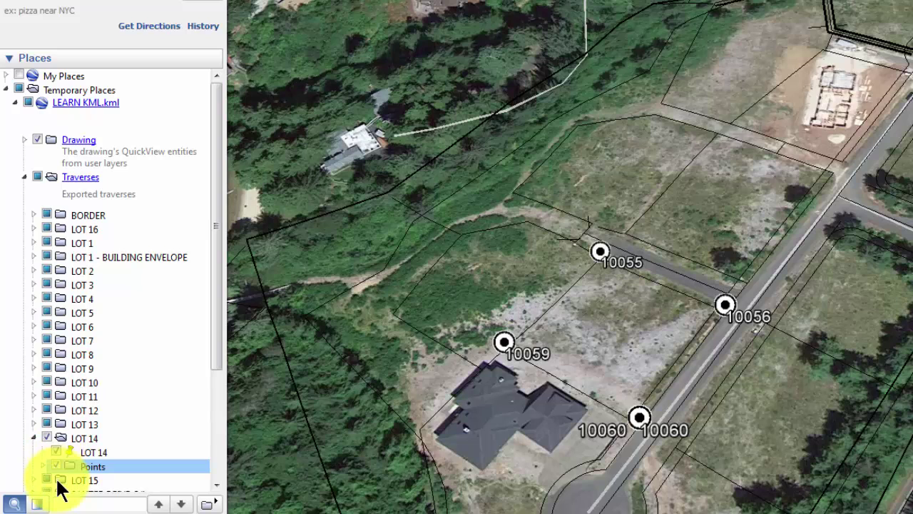
pyautogui.click(35, 480)
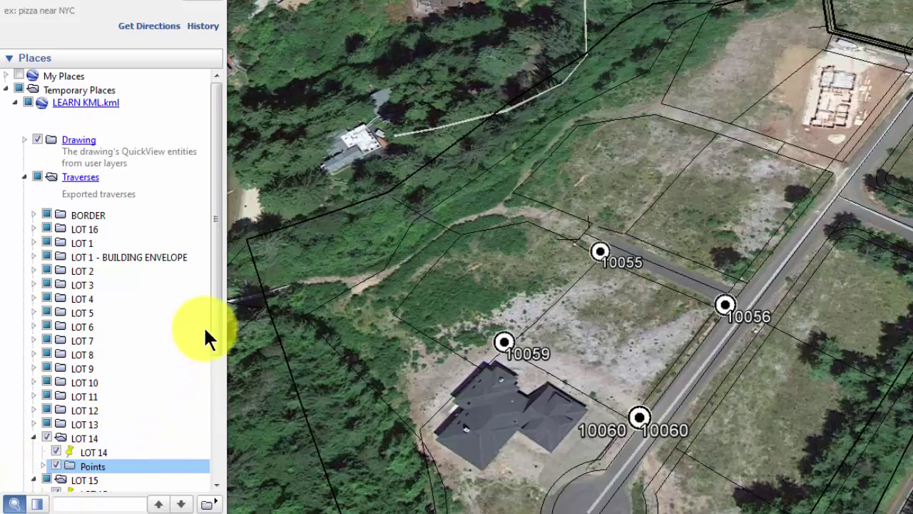
pyautogui.moveTo(212, 314); pyautogui.dragTo(208, 342)
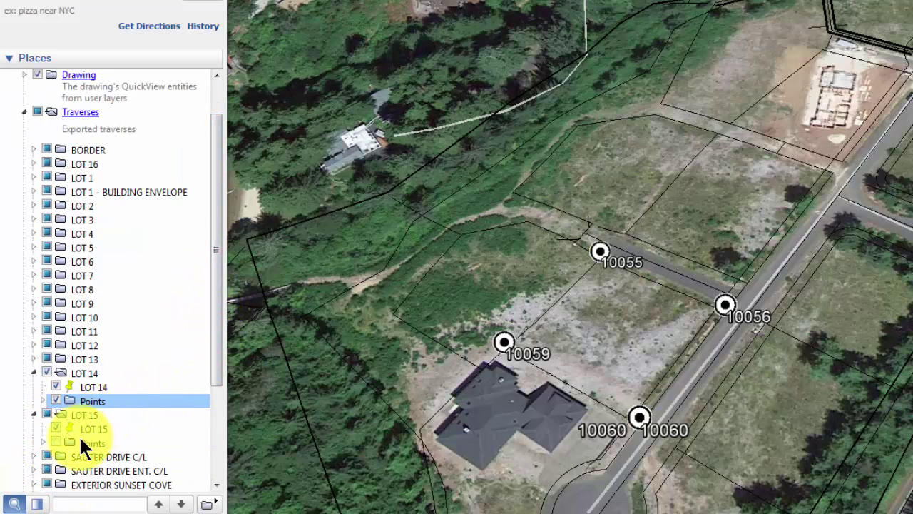
pyautogui.click(58, 439)
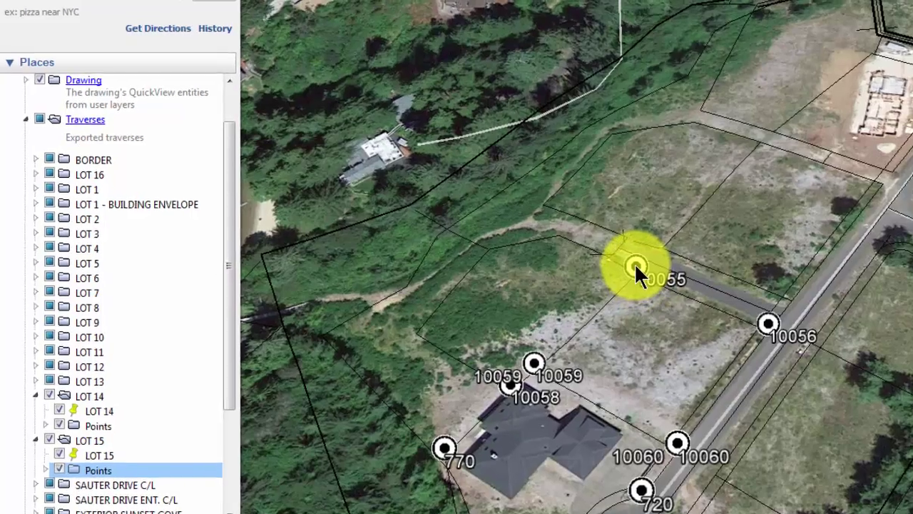
pyautogui.click(600, 250)
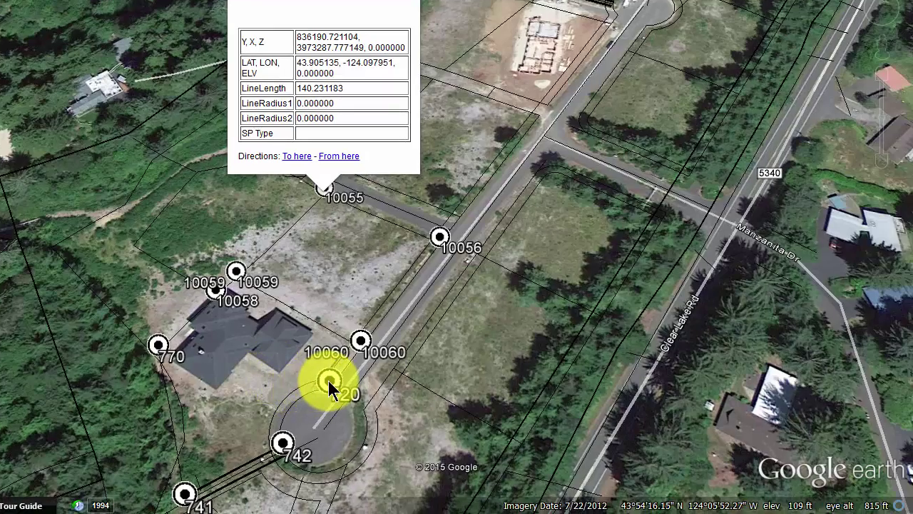
# Step: View the data balloons for points 720 and 742, then close the balloon
pyautogui.click(329, 382)
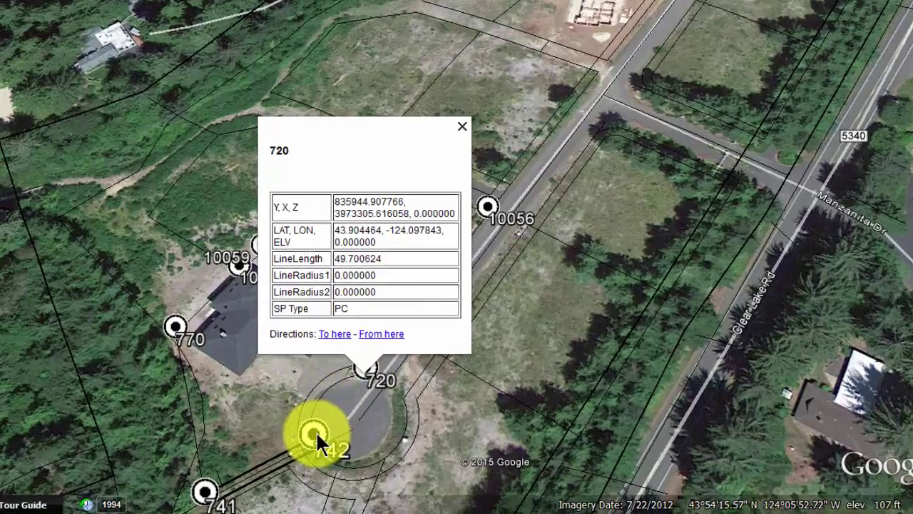
pyautogui.click(283, 443)
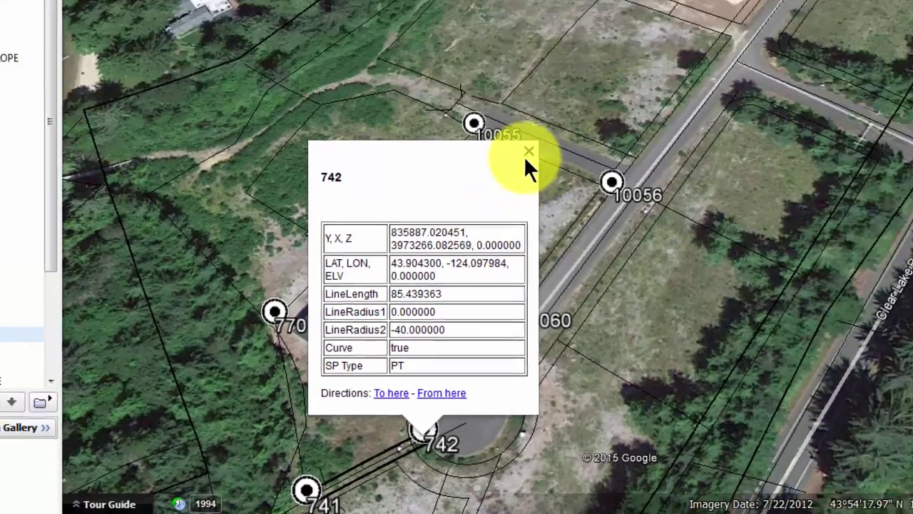
pyautogui.click(572, 45)
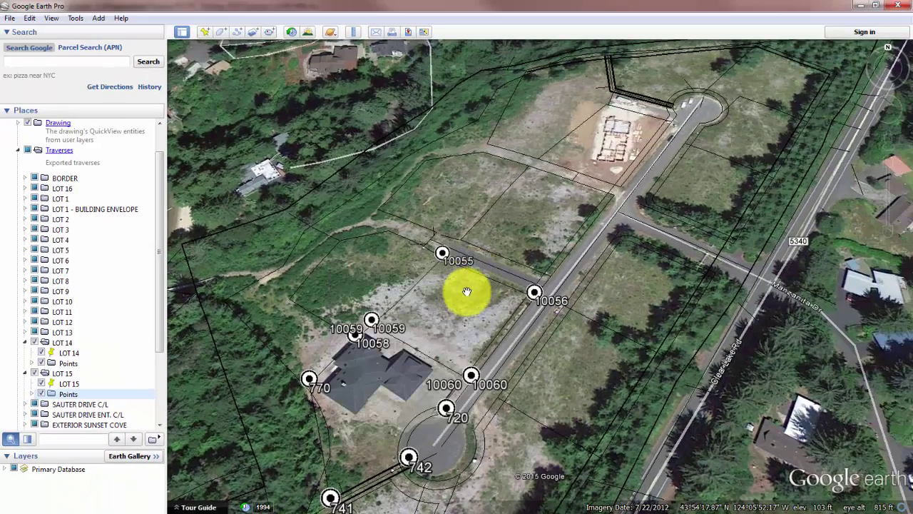
# Step: Hide the LOT 15 and LOT 14 points and collapse both lot folders
pyautogui.click(35, 373)
pyautogui.click(40, 362)
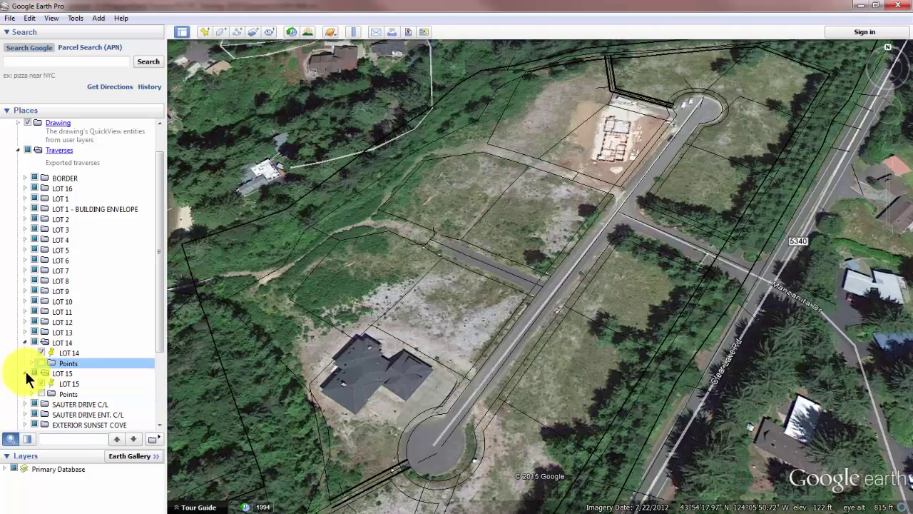
pyautogui.click(25, 343)
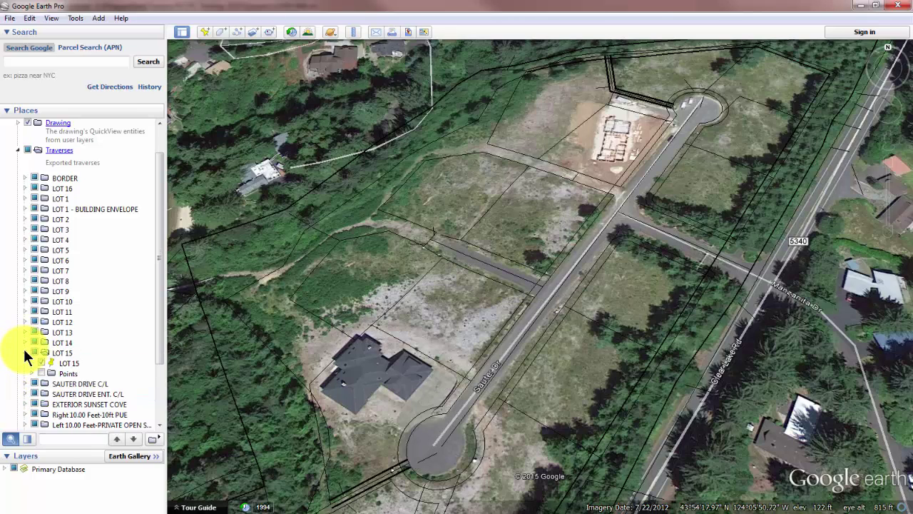
pyautogui.click(25, 352)
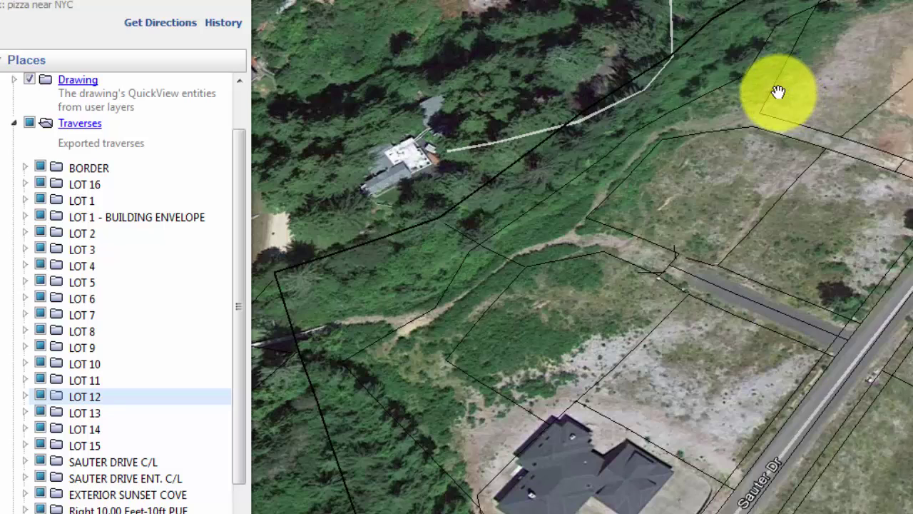
# Step: Switch off the BORDER traverse and scroll the Places list back to the top
pyautogui.moveTo(776, 91); pyautogui.dragTo(772, 87)
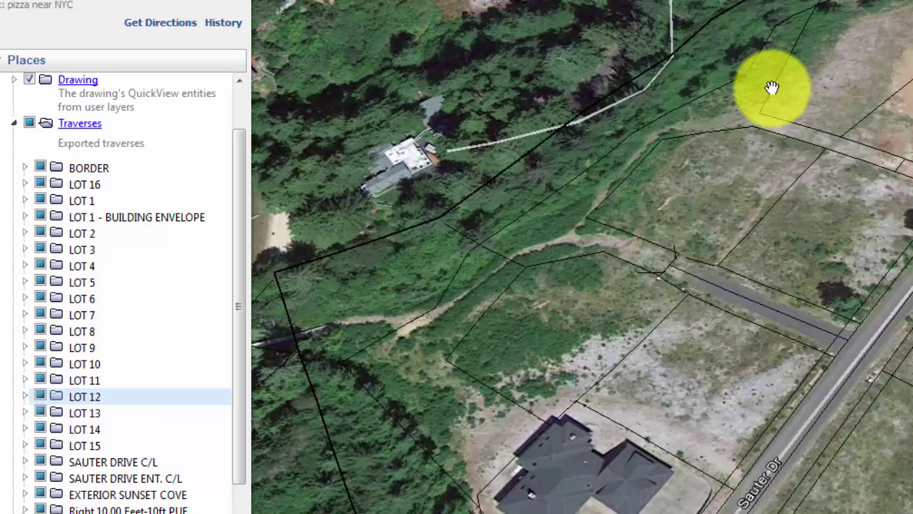
pyautogui.press('Up')
pyautogui.press('Up')
pyautogui.press('Up')
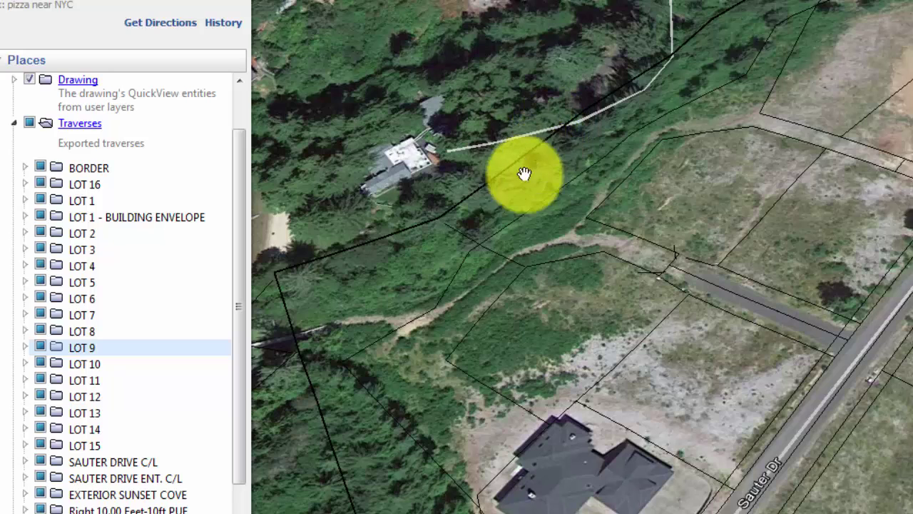
pyautogui.click(36, 164)
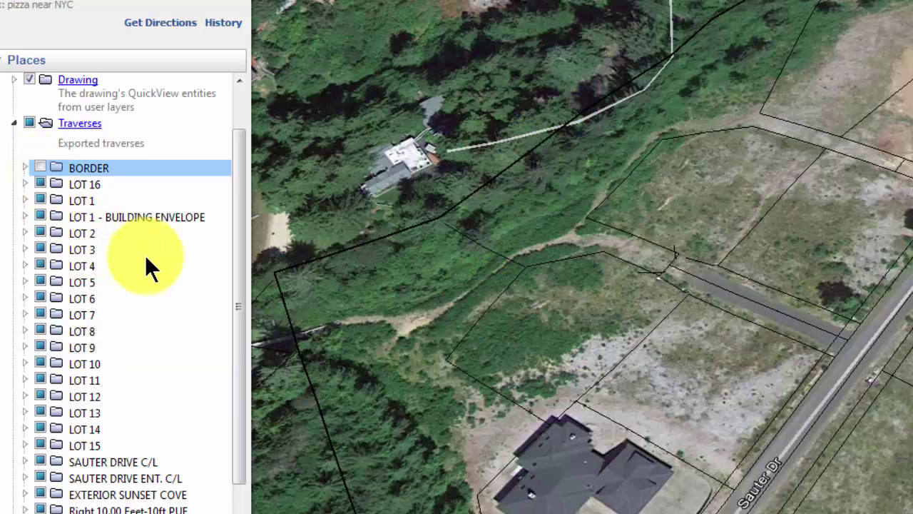
pyautogui.moveTo(236, 275); pyautogui.dragTo(234, 331)
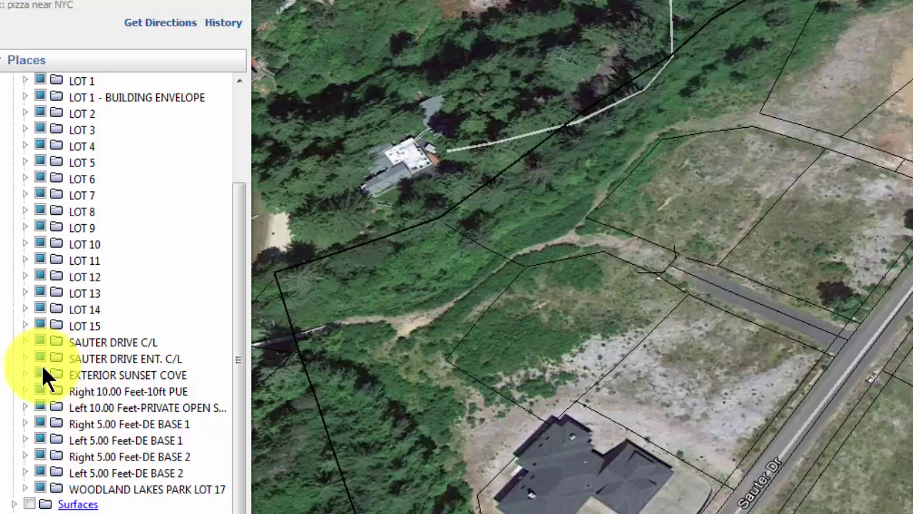
pyautogui.moveTo(232, 371); pyautogui.dragTo(219, 279)
pyautogui.scroll(1, 219, 279)
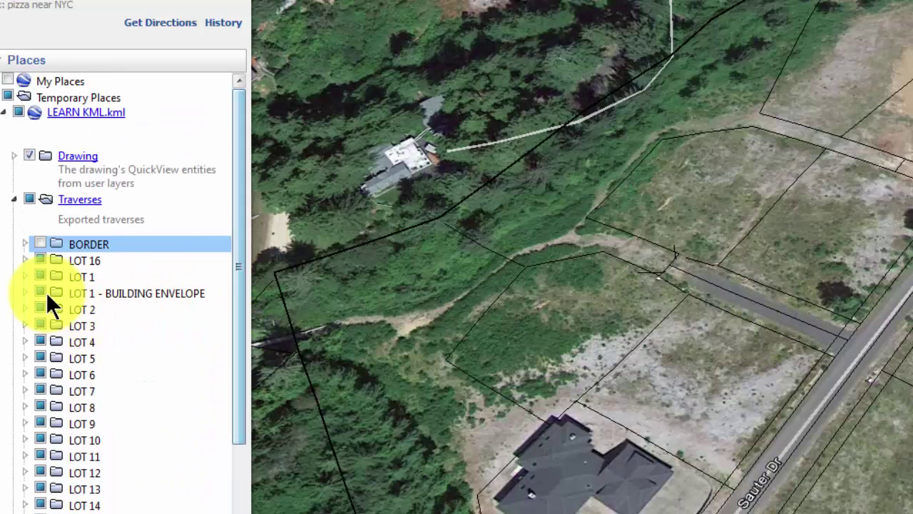
# Step: Collapse the Traverses folder and expand Drawing down to layer 0 to list its Line entities
pyautogui.click(13, 200)
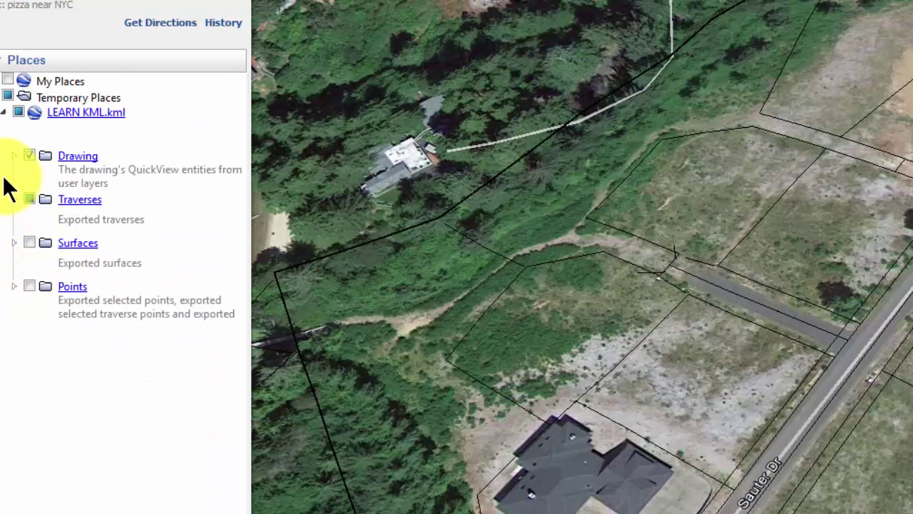
pyautogui.click(12, 154)
pyautogui.click(23, 198)
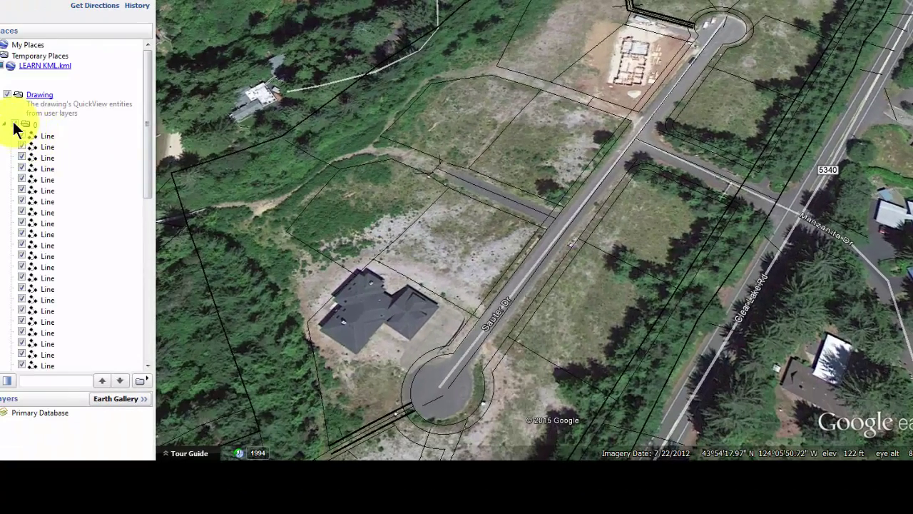
# Step: Toggle layer 0's drawing lines off and back on, then collapse layer 0 and the Drawing folder
pyautogui.click(15, 126)
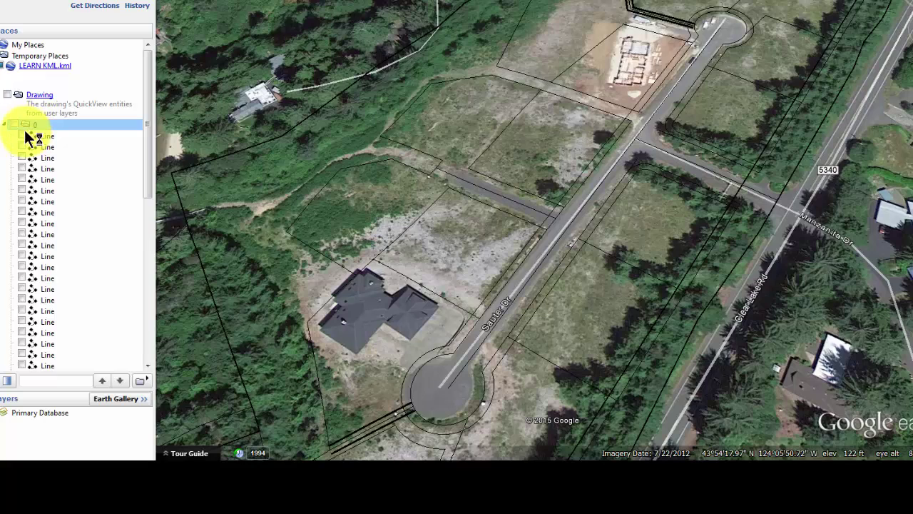
pyautogui.click(15, 126)
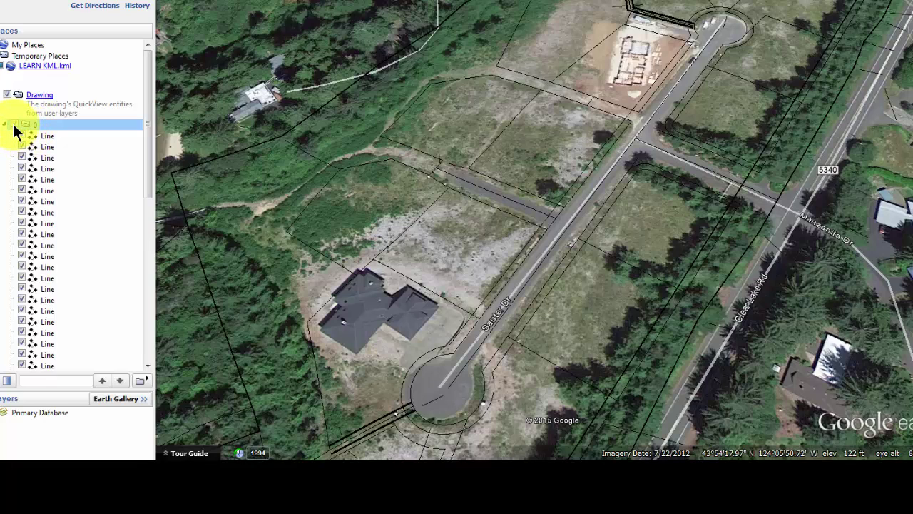
pyautogui.click(5, 124)
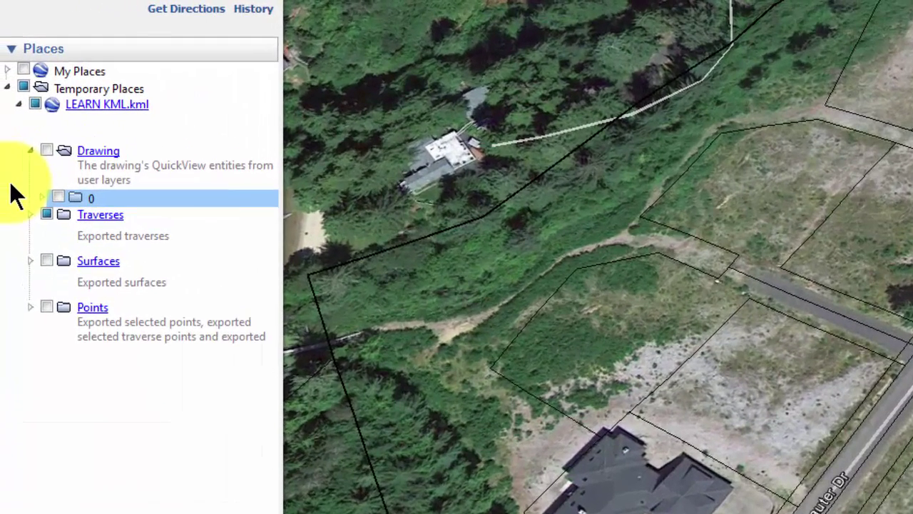
pyautogui.click(31, 151)
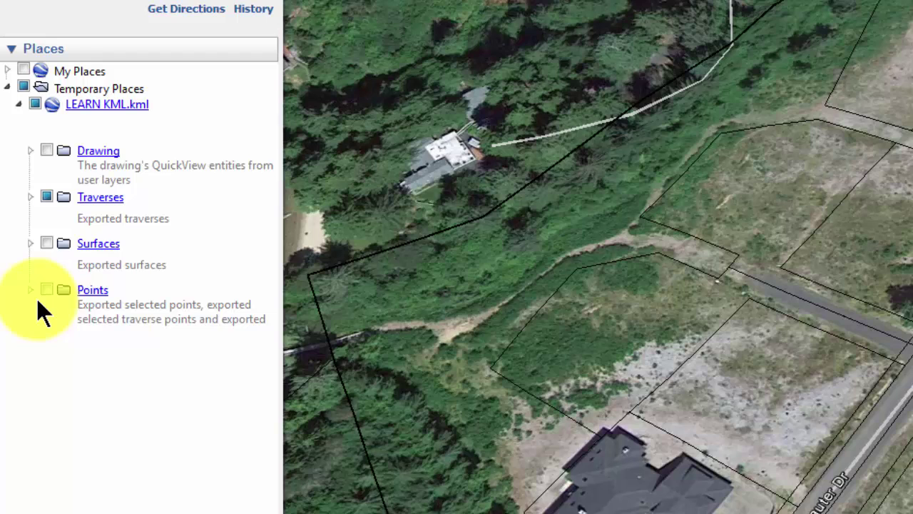
# Step: Expand the Surfaces folder to list the Original Ground surface
pyautogui.click(30, 242)
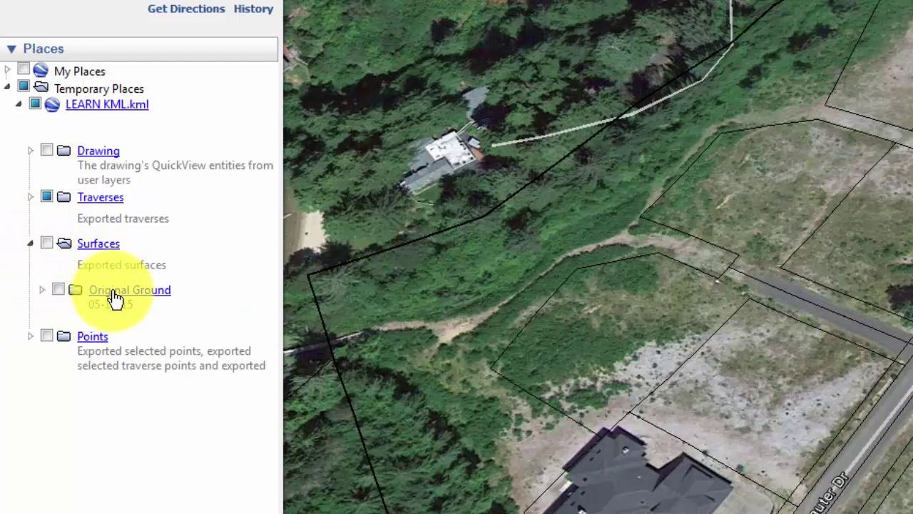